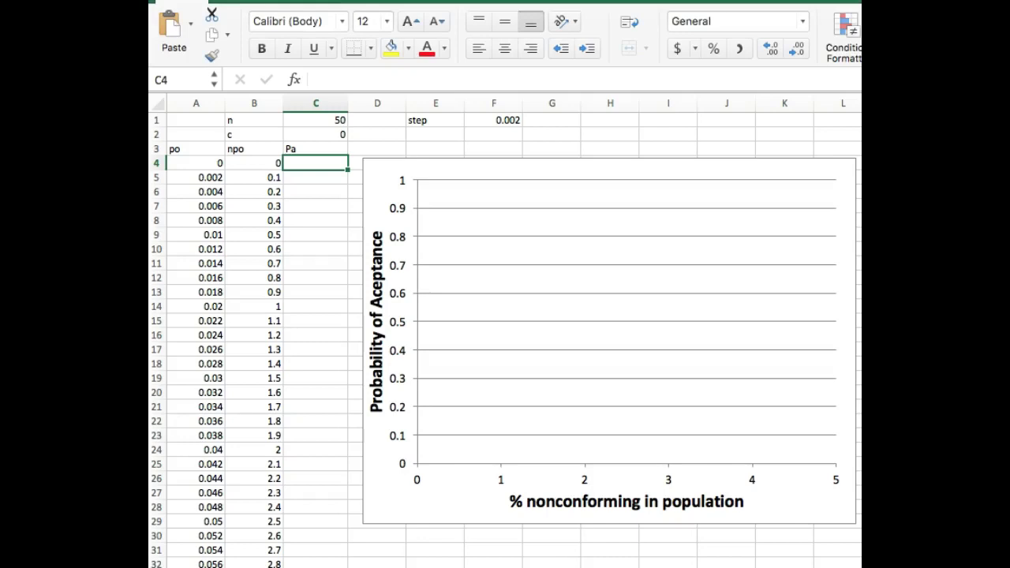
# Review the sample size n=50, the acceptance number c, the po and Pa headings, and step 0.002
pyautogui.click(322, 119)
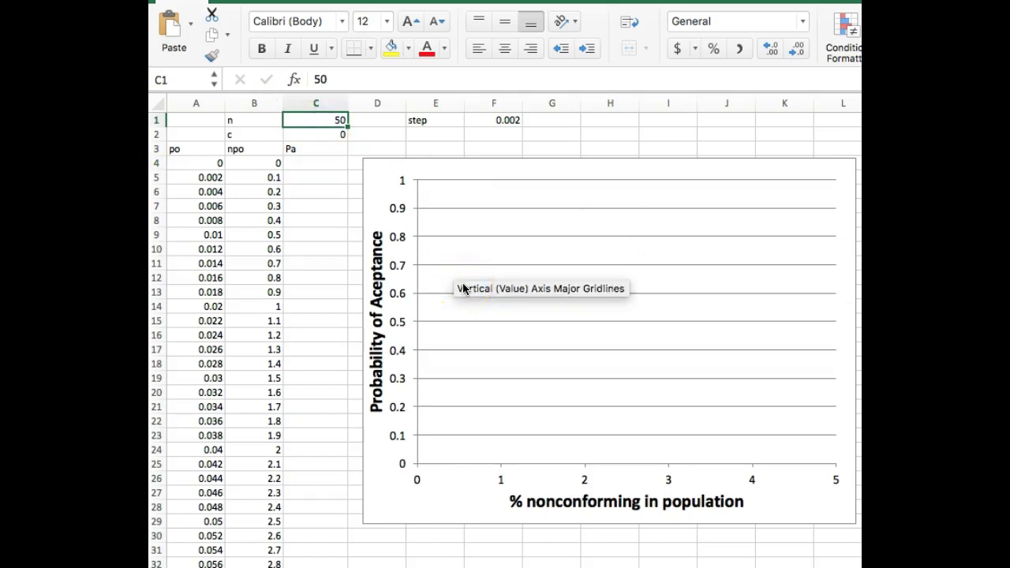
pyautogui.press('Down')
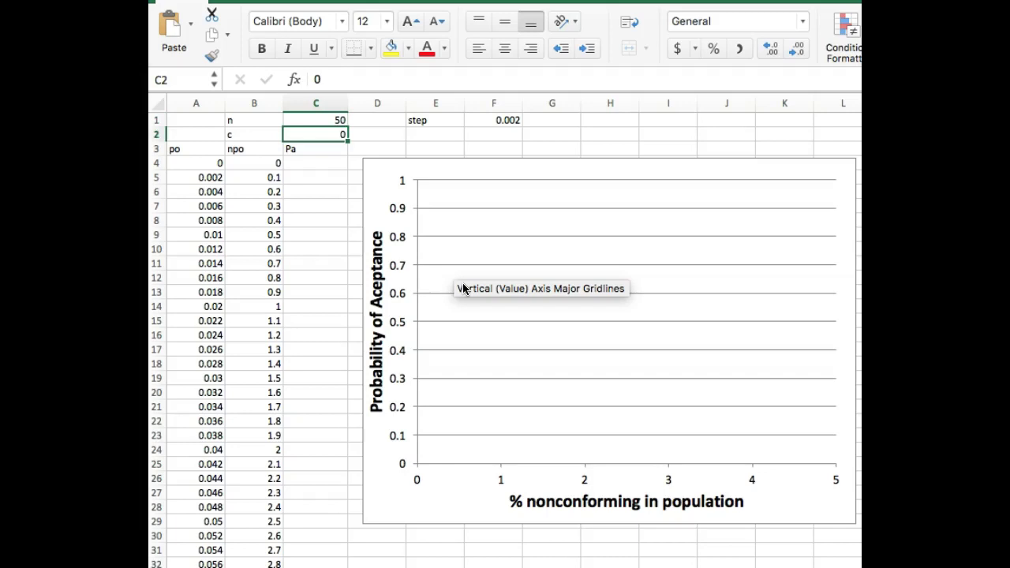
pyautogui.press('Up')
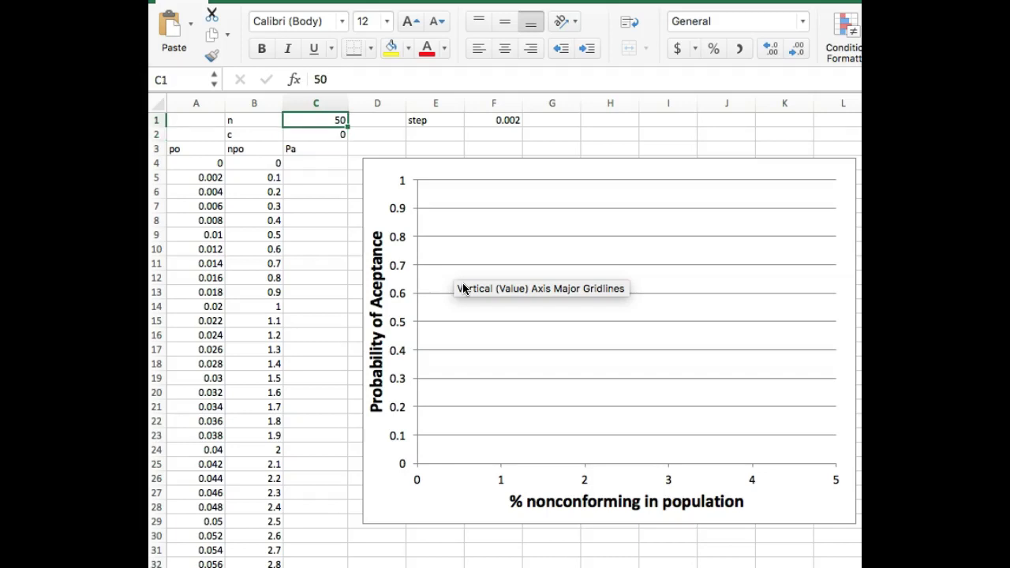
pyautogui.press('Down')
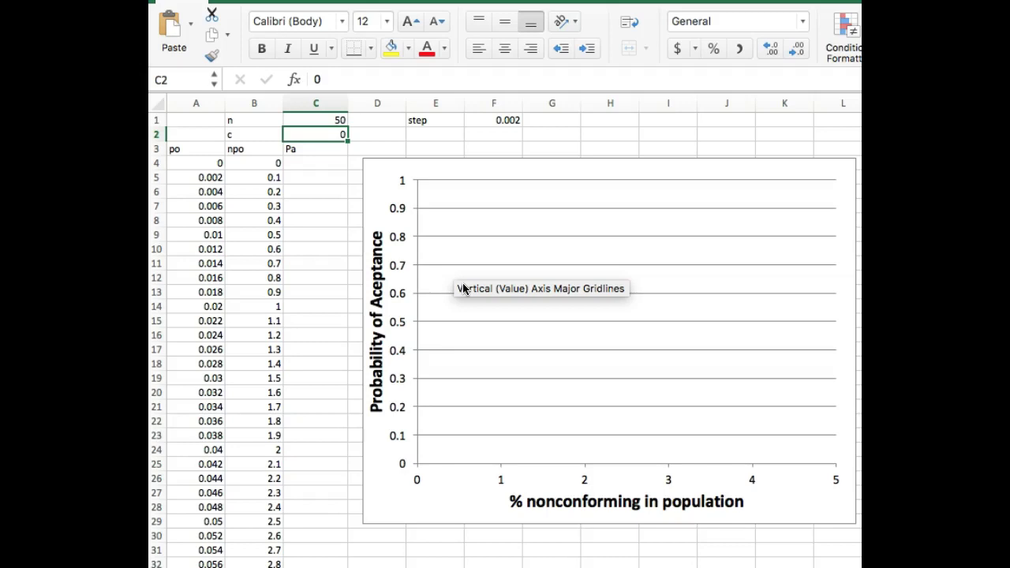
pyautogui.press('Down')
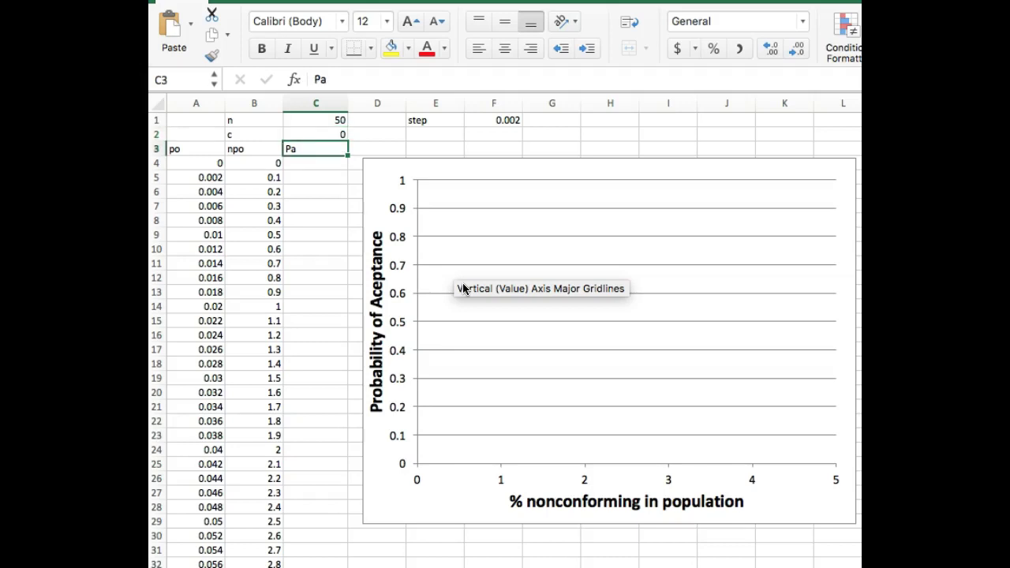
pyautogui.press('Left')
pyautogui.press('Left')
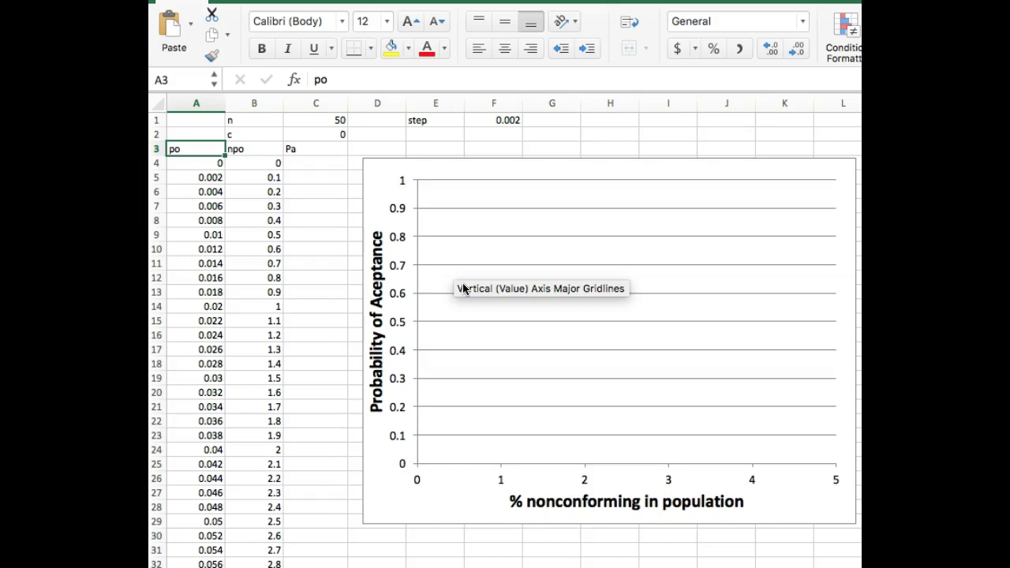
pyautogui.press('Down')
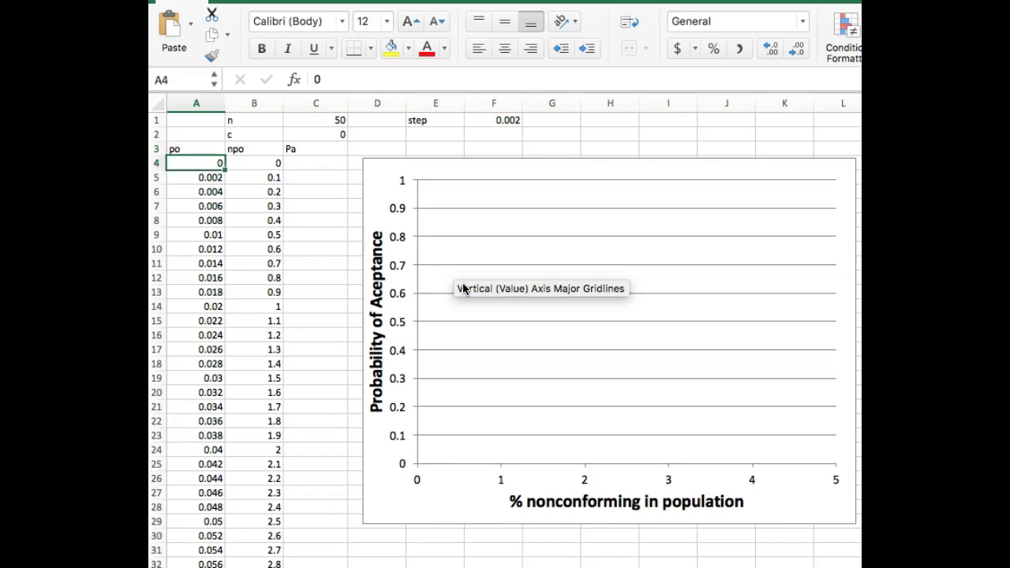
pyautogui.click(493, 118)
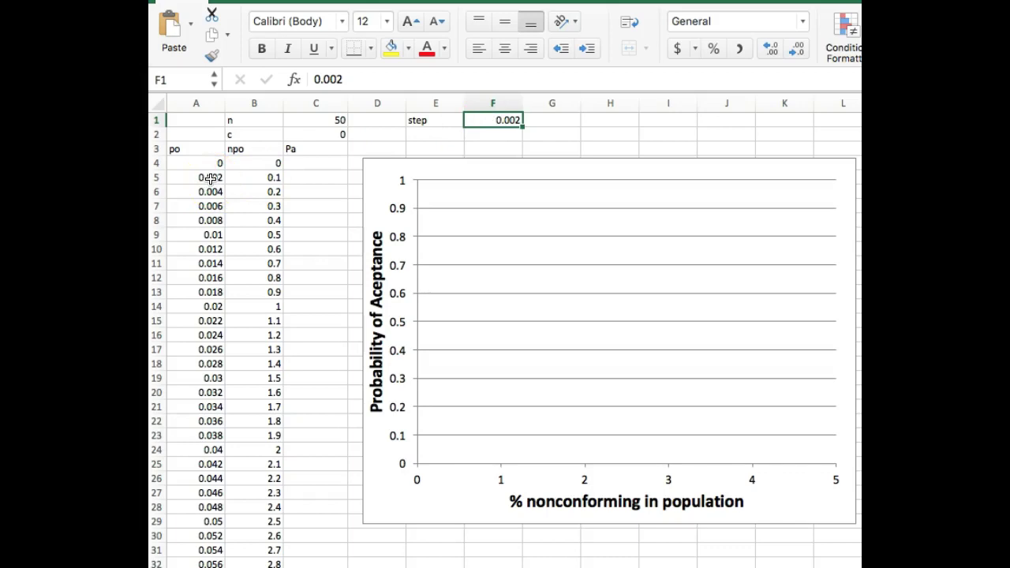
# Inspect the po formula in A5 and check the po formulas further down the column
pyautogui.click(211, 178)
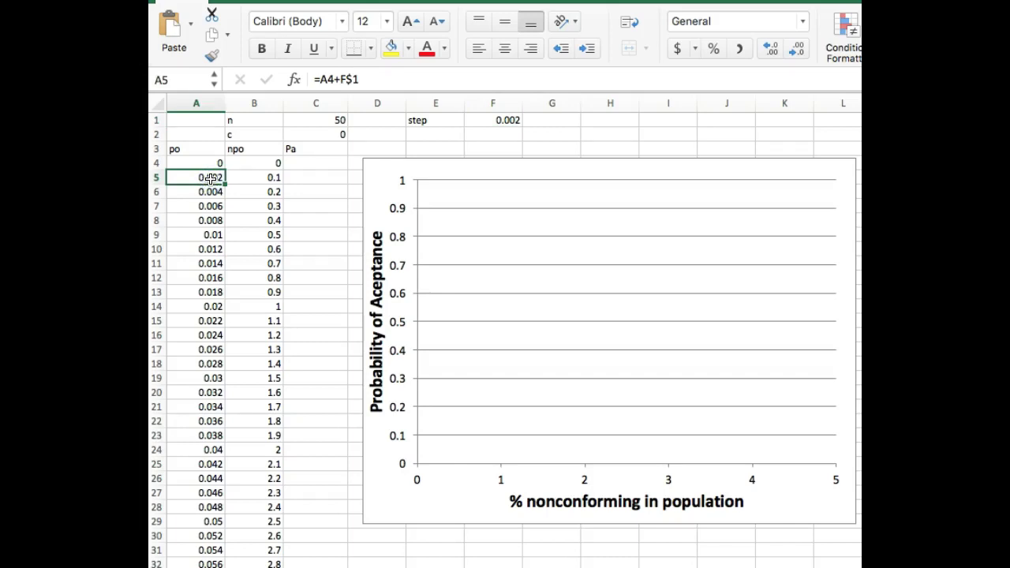
pyautogui.click(340, 80)
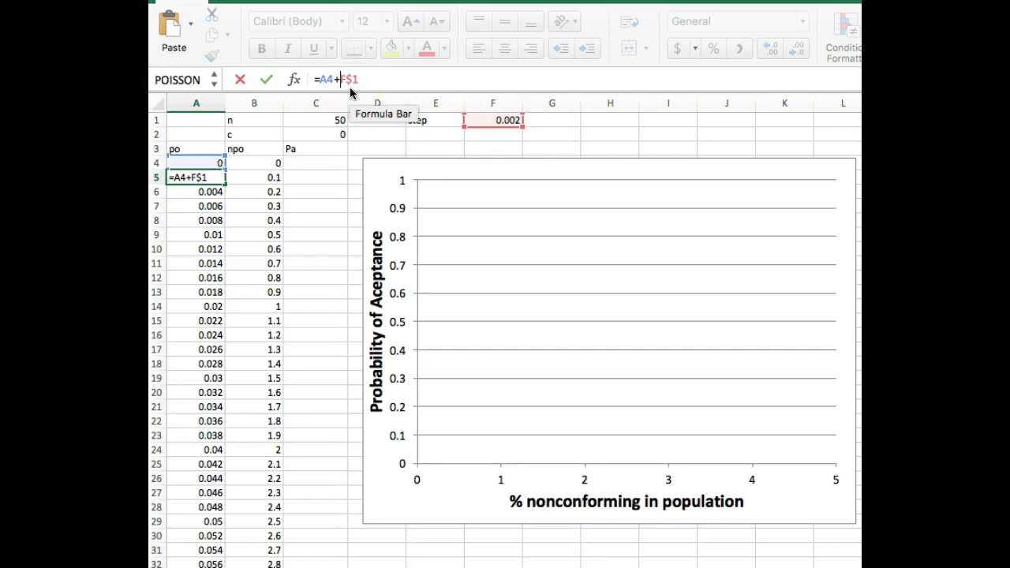
pyautogui.press('Return')
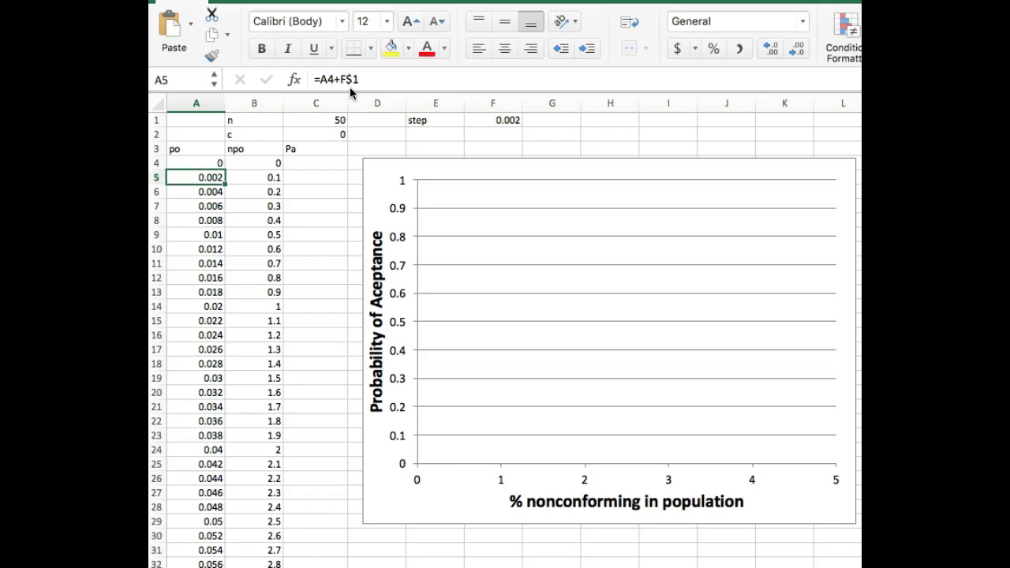
pyautogui.press('Down')
pyautogui.press('Down')
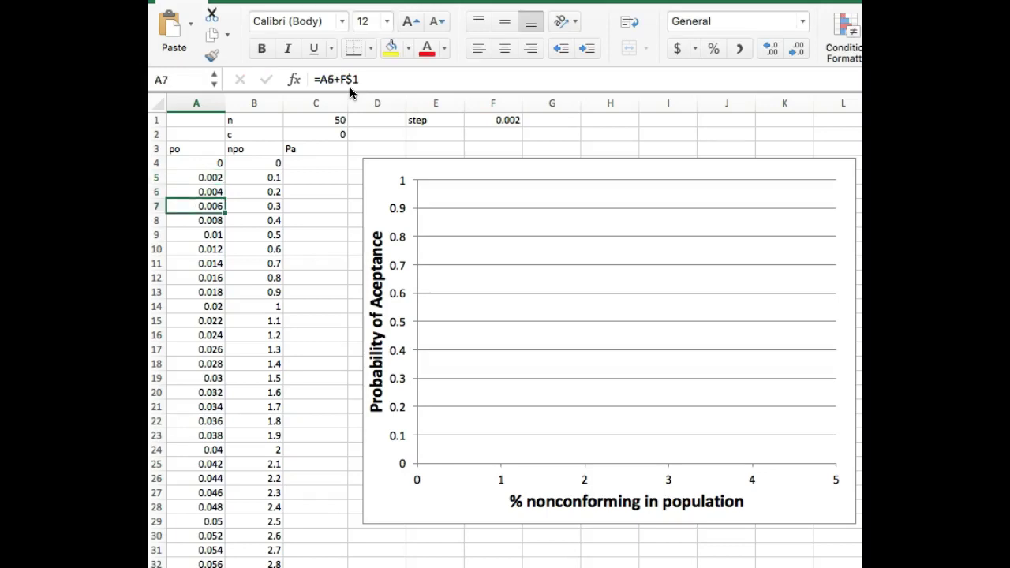
pyautogui.press('Down')
pyautogui.press('Down')
pyautogui.press('Down')
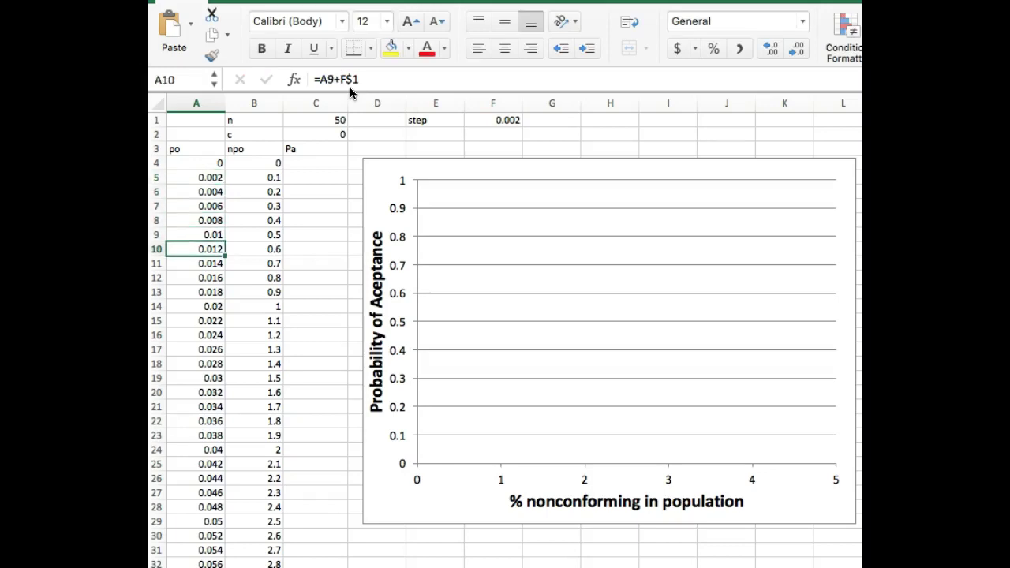
pyautogui.press('Down')
pyautogui.press('Down')
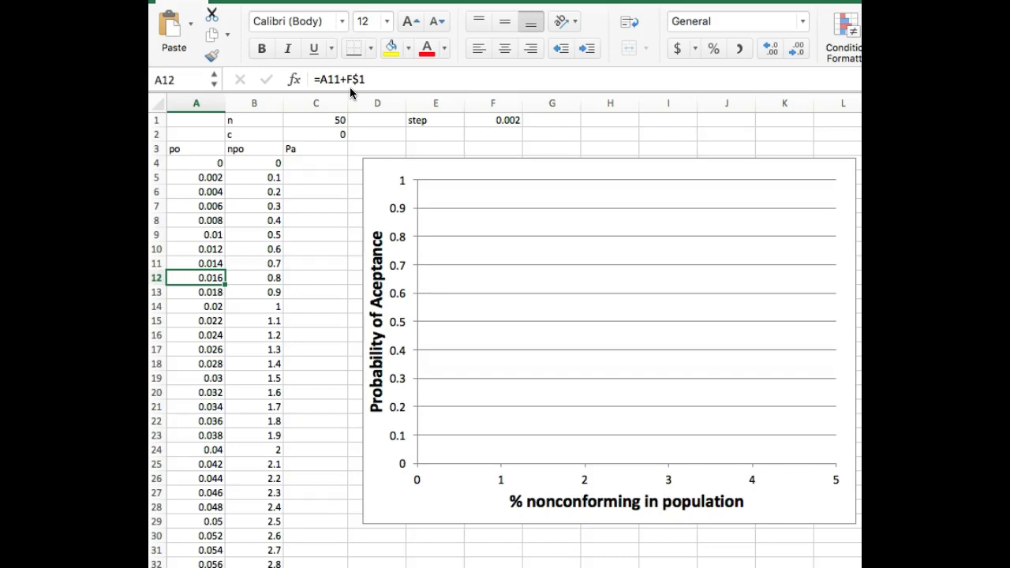
# Set the B4 npo formula to reference the first po value A4 and confirm it
pyautogui.press('Right')
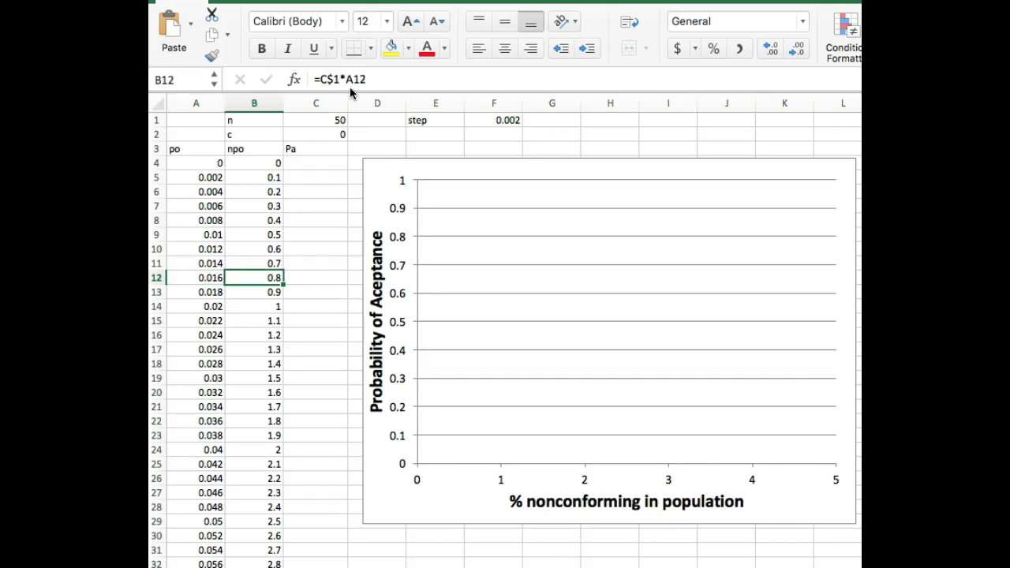
pyautogui.press('Up')
pyautogui.press('Up')
pyautogui.press('Up')
pyautogui.press('Up')
pyautogui.press('Up')
pyautogui.press('Up')
pyautogui.press('Up')
pyautogui.press('Up')
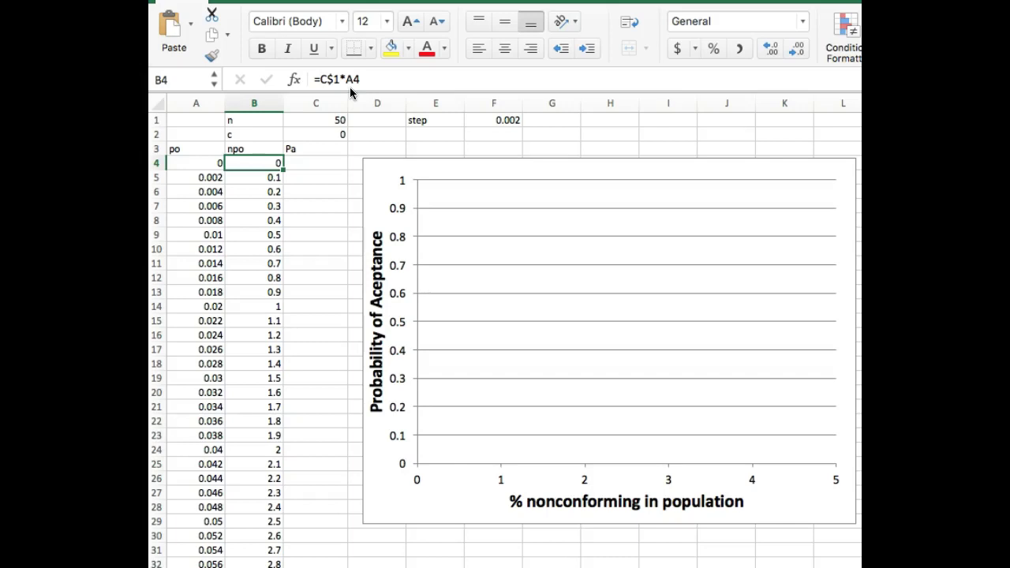
pyautogui.doubleClick(350, 81)
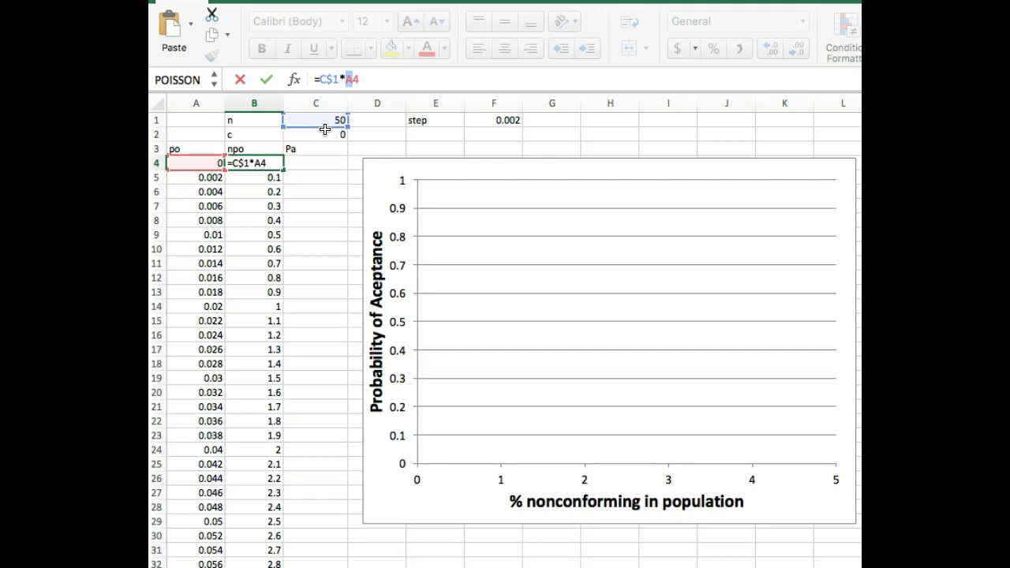
pyautogui.click(194, 159)
pyautogui.hotkey('ctrl', 'Return')
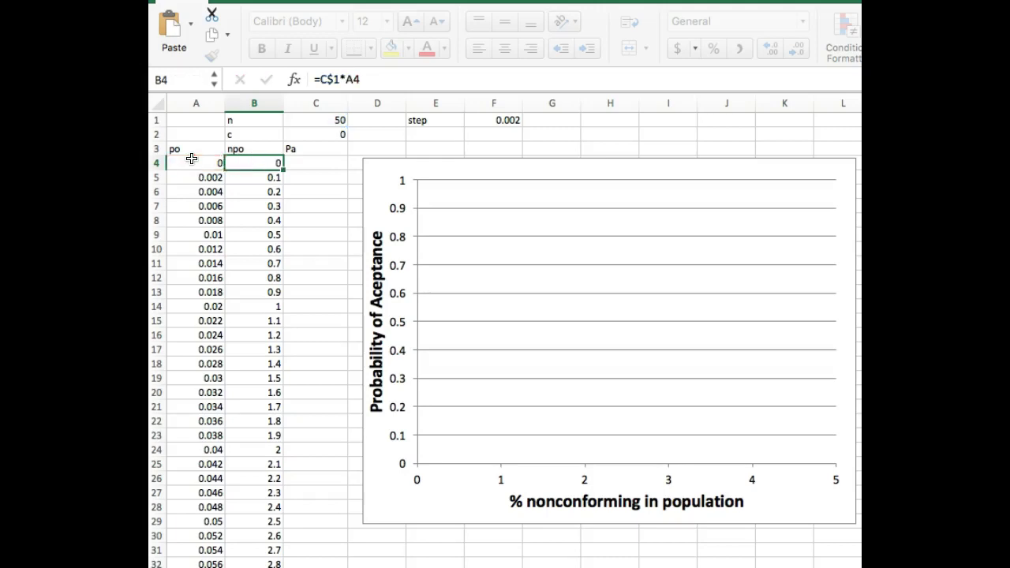
# In C4, begin =POISSON.DIST( via the =po autocomplete list
pyautogui.press('Right')
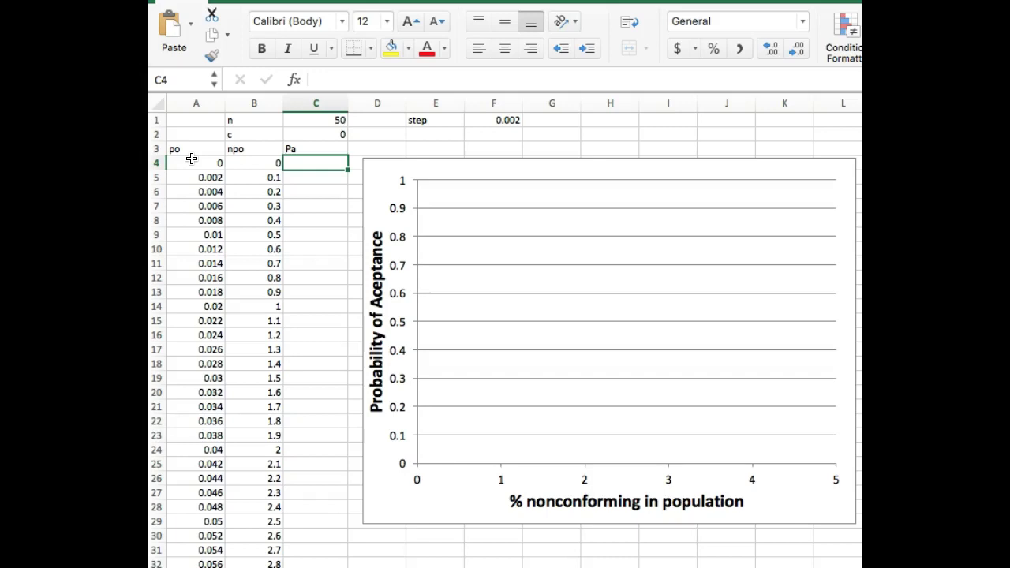
pyautogui.write('=')
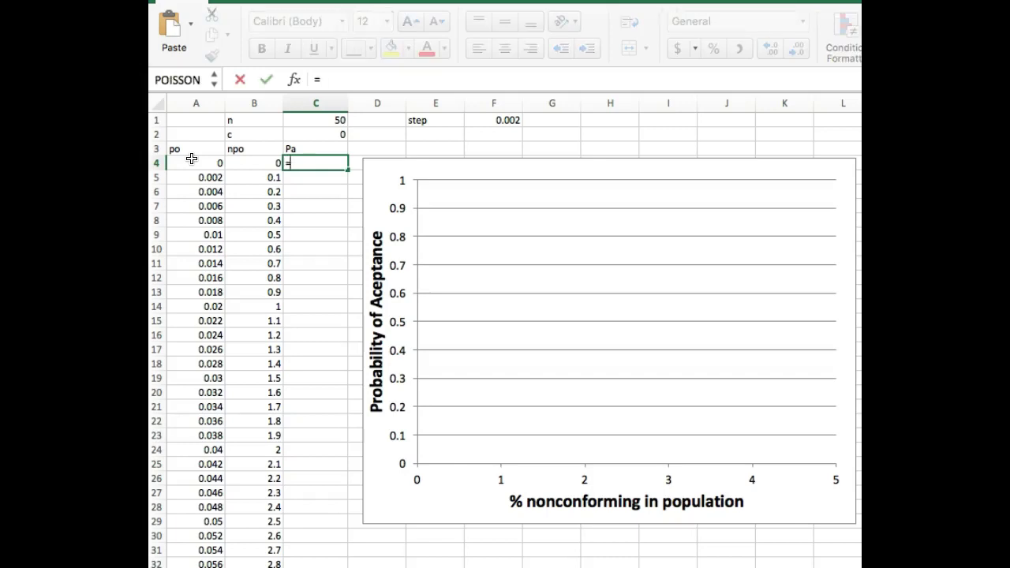
pyautogui.write('po')
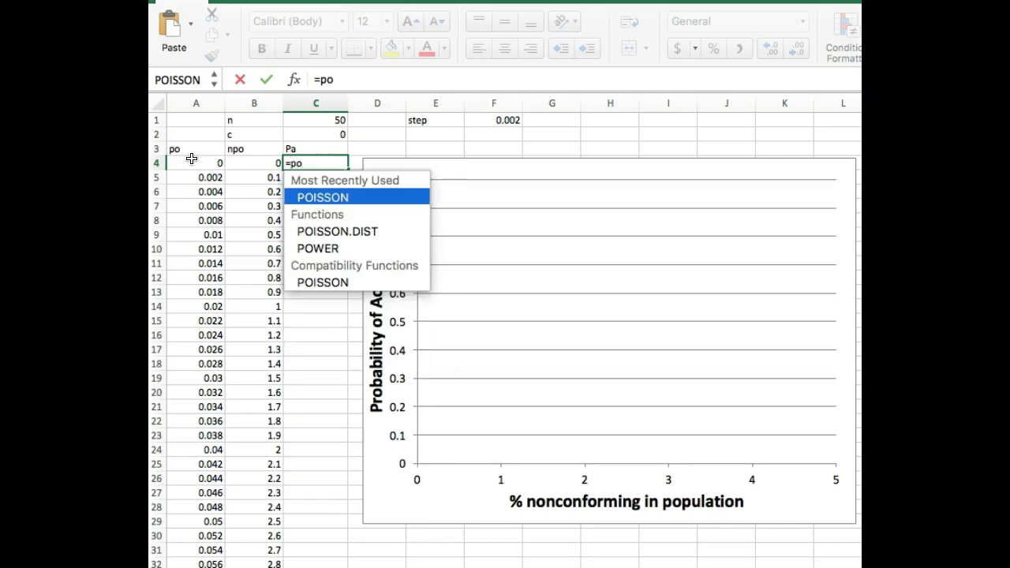
pyautogui.doubleClick(331, 231)
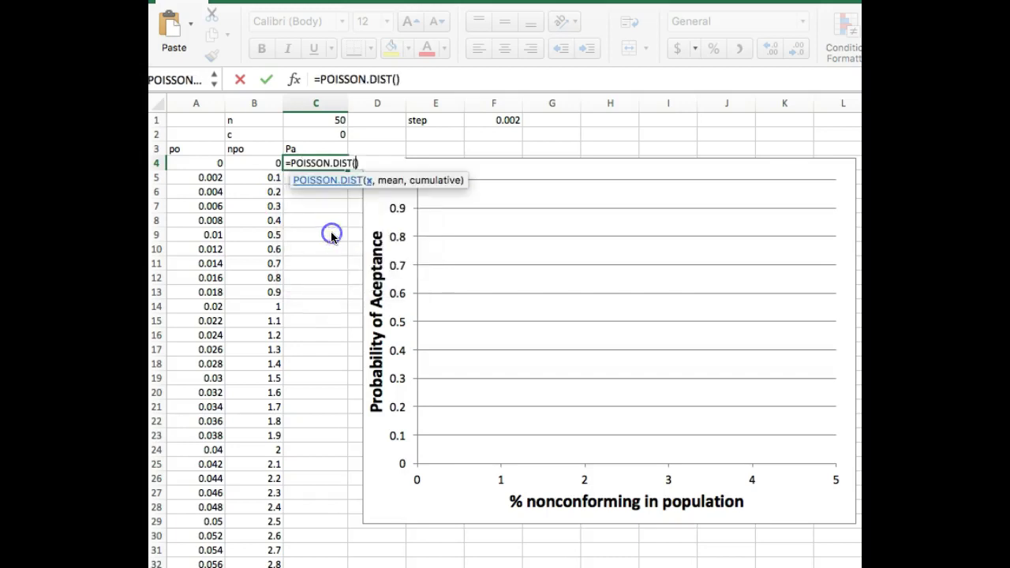
pyautogui.click(395, 79)
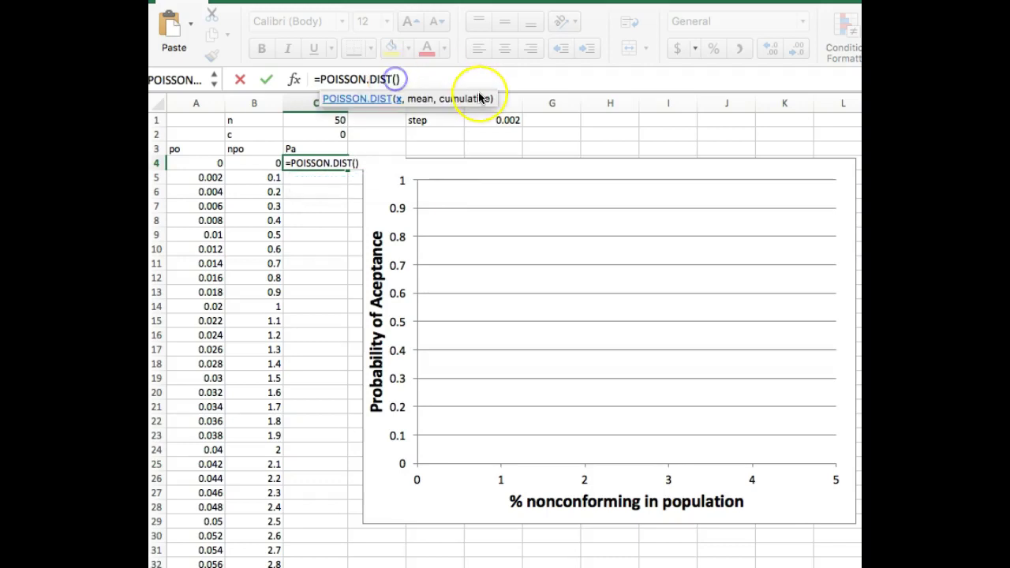
pyautogui.click(399, 103)
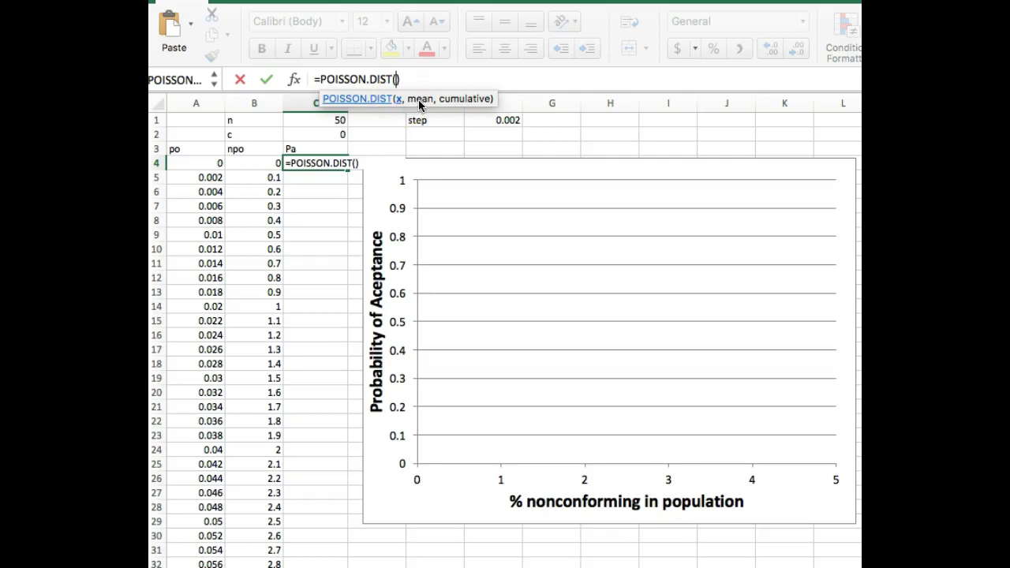
pyautogui.click(467, 100)
pyautogui.click(444, 104)
# Enter C$2, B4 and true as the arguments, giving =POISSON.DIST(C$2,B4,true)
pyautogui.click(331, 137)
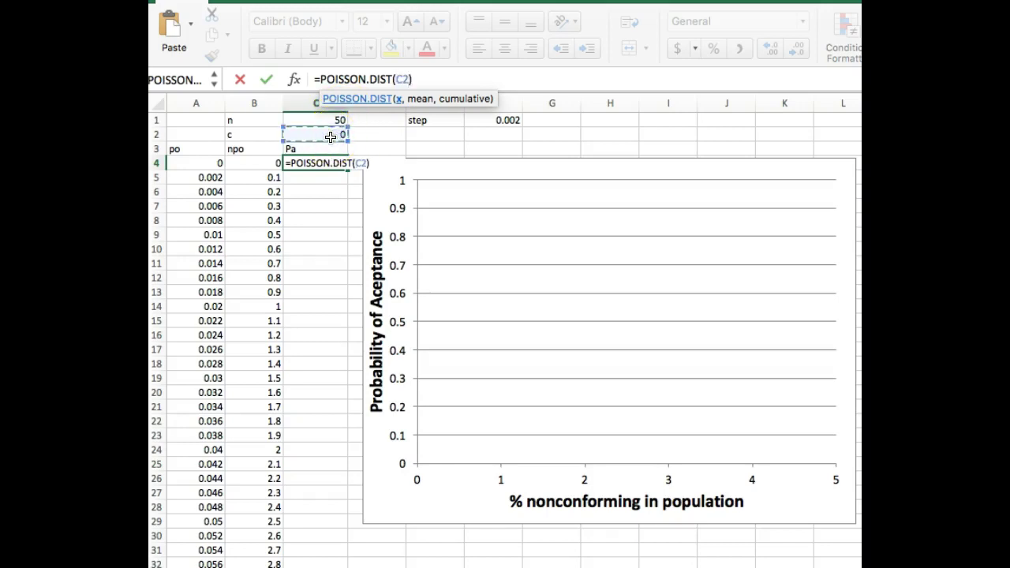
pyautogui.click(401, 105)
pyautogui.click(403, 79)
pyautogui.click(403, 79)
pyautogui.write('$')
pyautogui.click(425, 86)
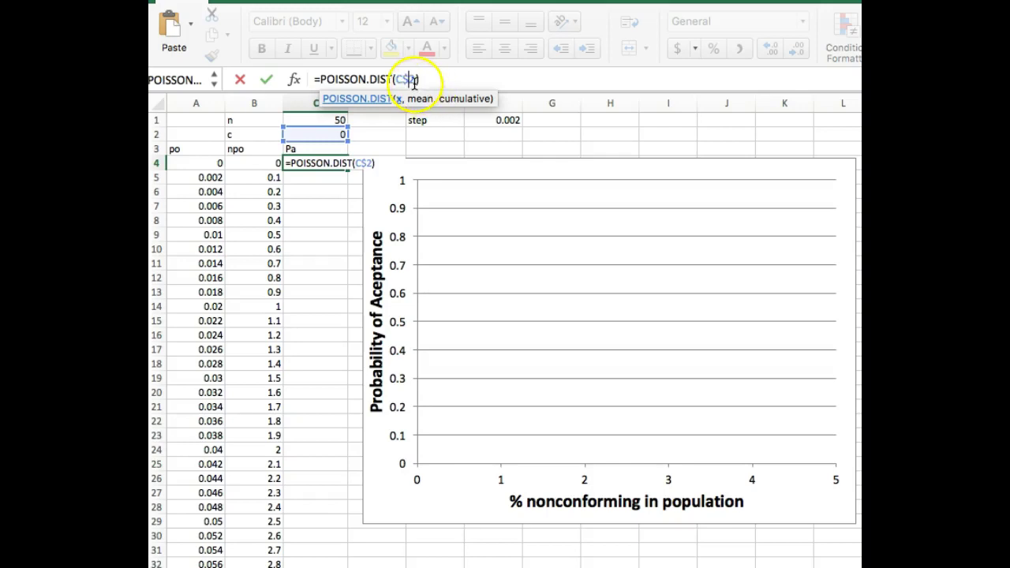
pyautogui.click(457, 83)
pyautogui.write(',')
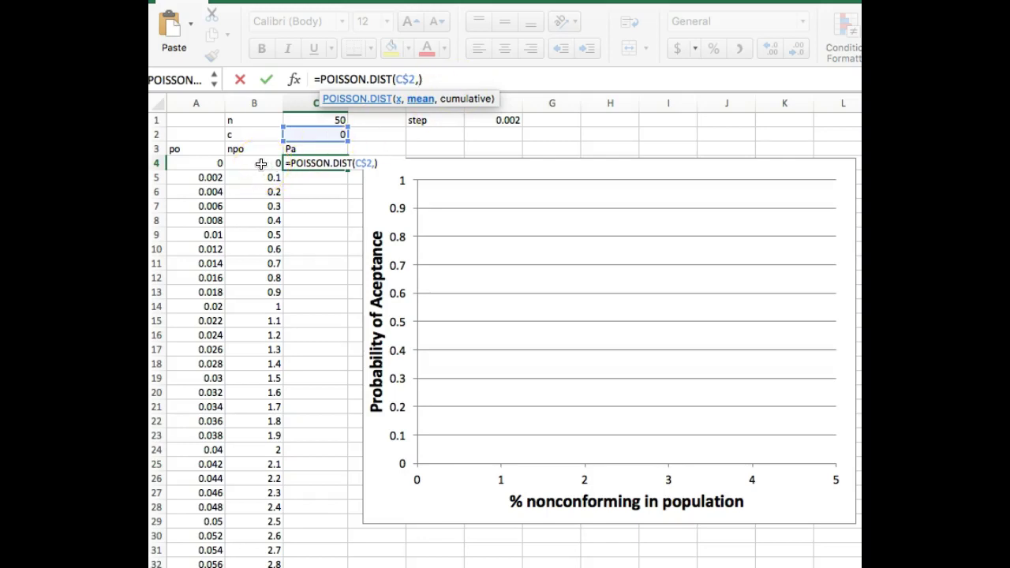
pyautogui.click(261, 163)
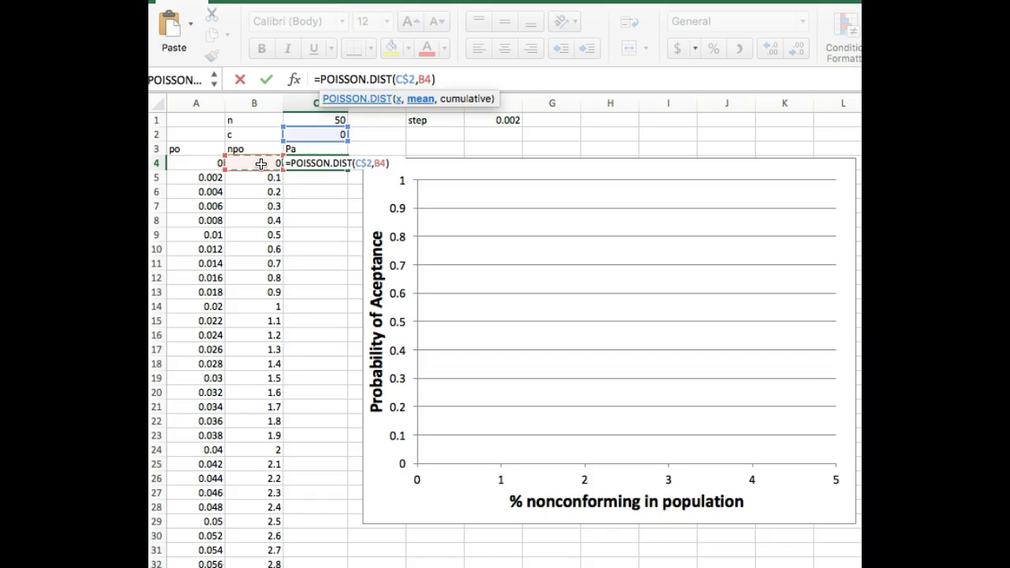
pyautogui.write(',')
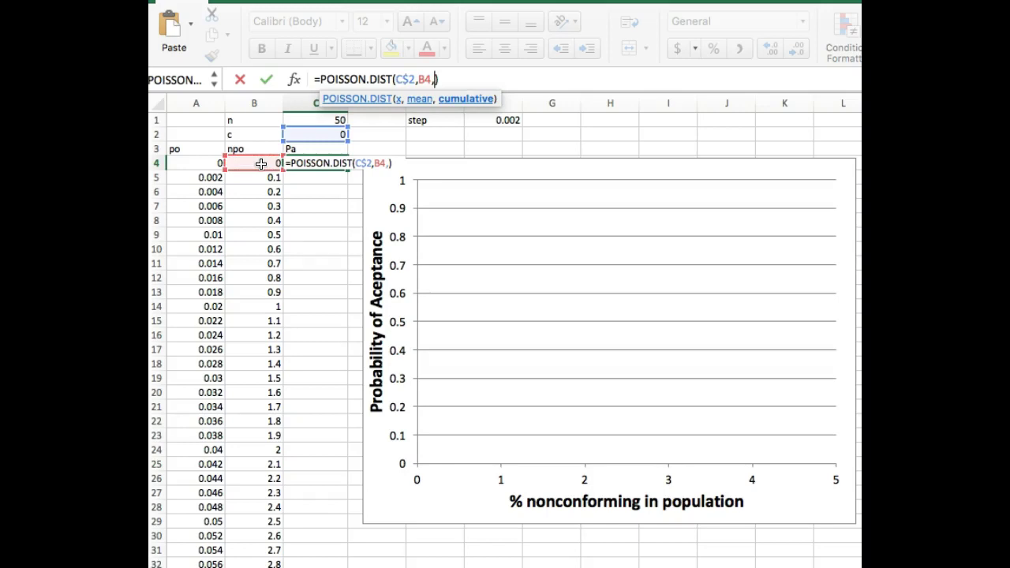
pyautogui.write('true')
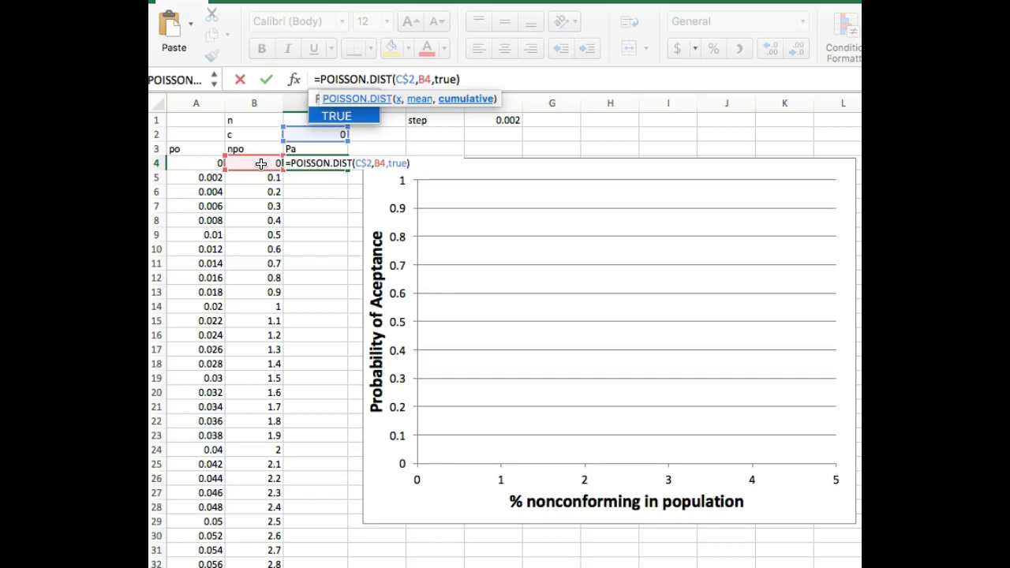
# Commit the C4 Pa formula and fill it down to C45
pyautogui.press('Return')
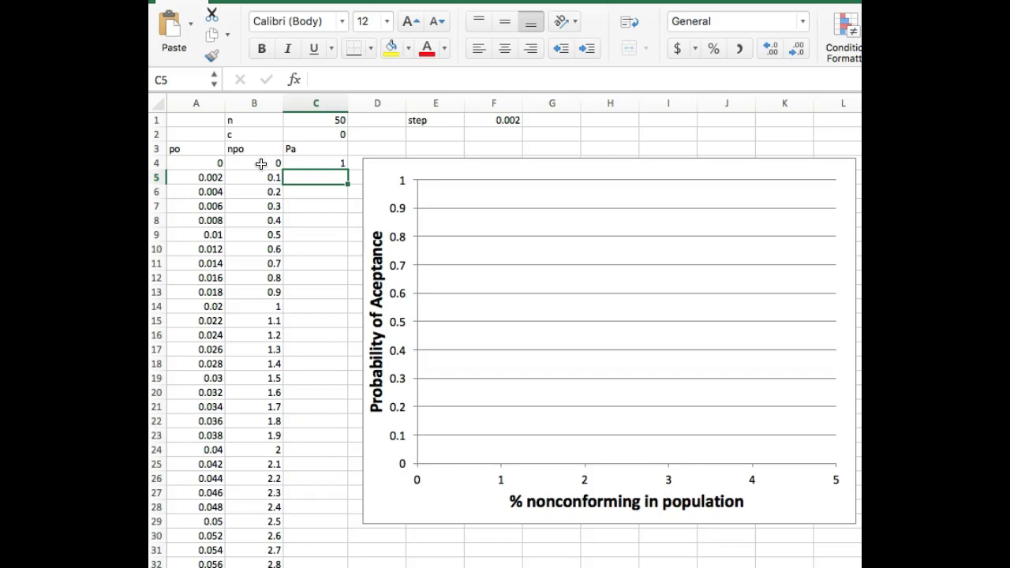
pyautogui.click(323, 161)
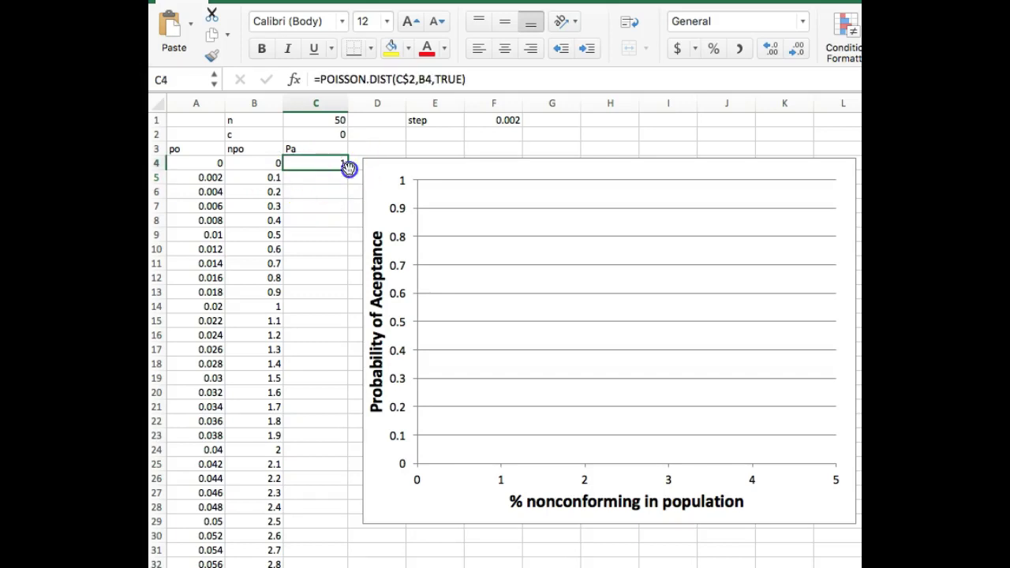
pyautogui.moveTo(347, 170); pyautogui.dragTo(348, 415)
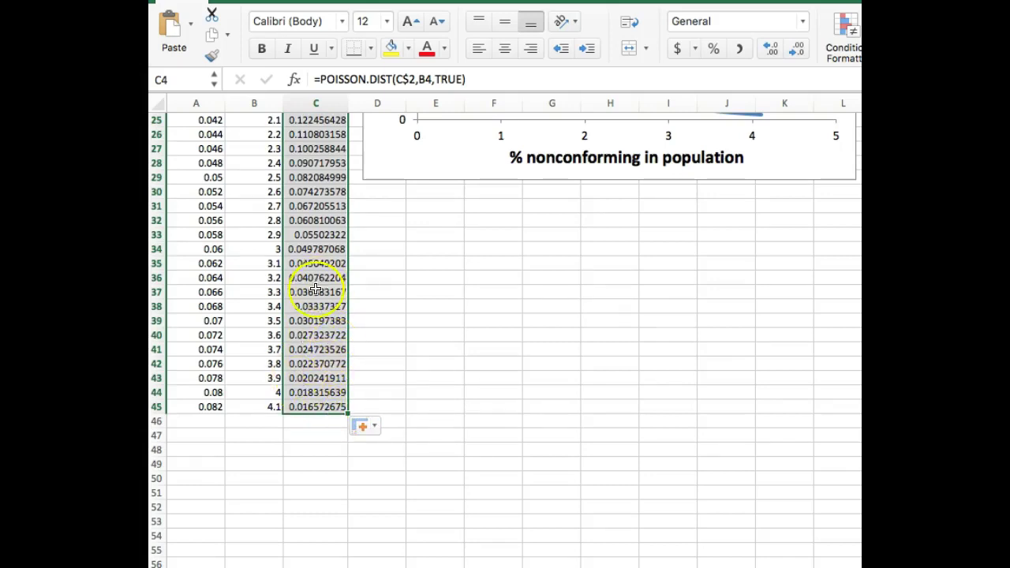
# Scroll back to the top to view the OC chart and select c in C2
pyautogui.scroll(1, 300, 315)
pyautogui.scroll(6, 300, 315)
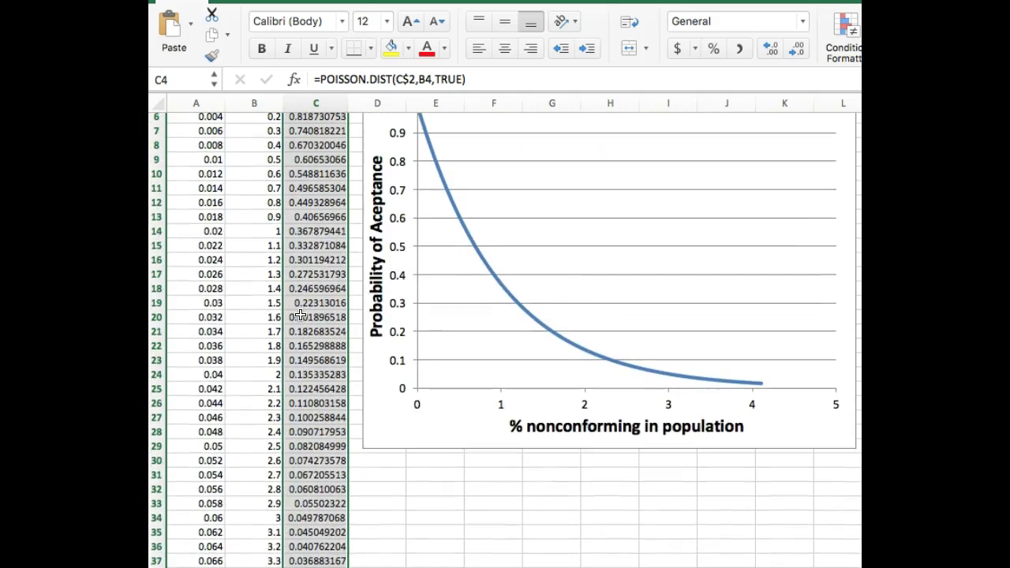
pyautogui.scroll(2, 301, 314)
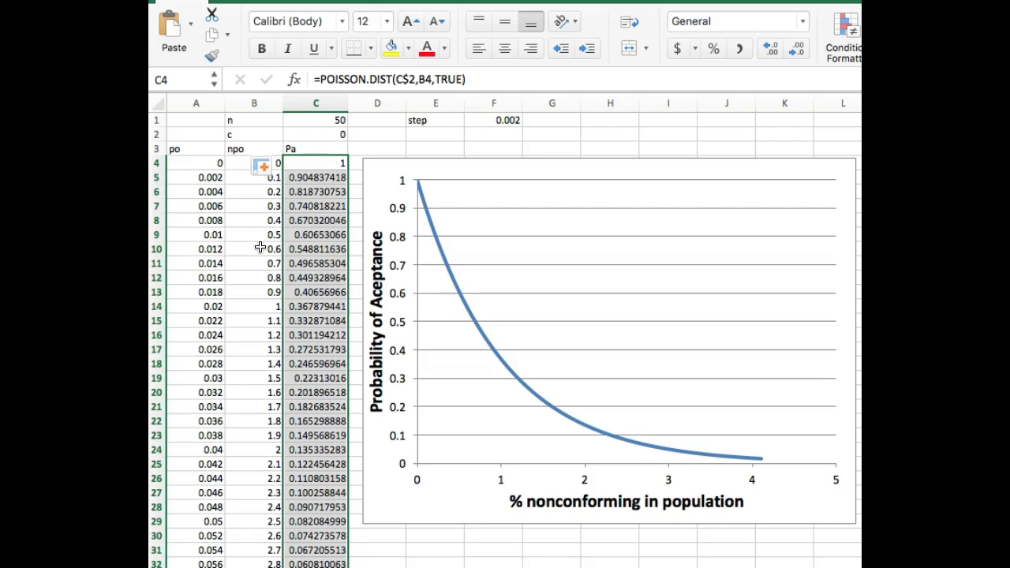
pyautogui.click(312, 133)
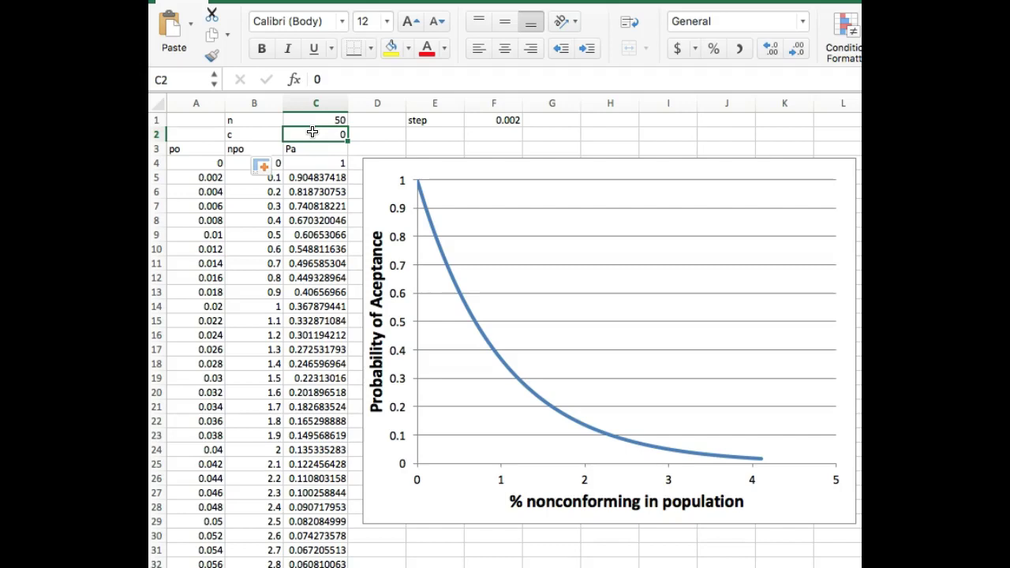
# Change c in C2 to 2 and check the recalculated curve
pyautogui.write('2')
pyautogui.press('Return')
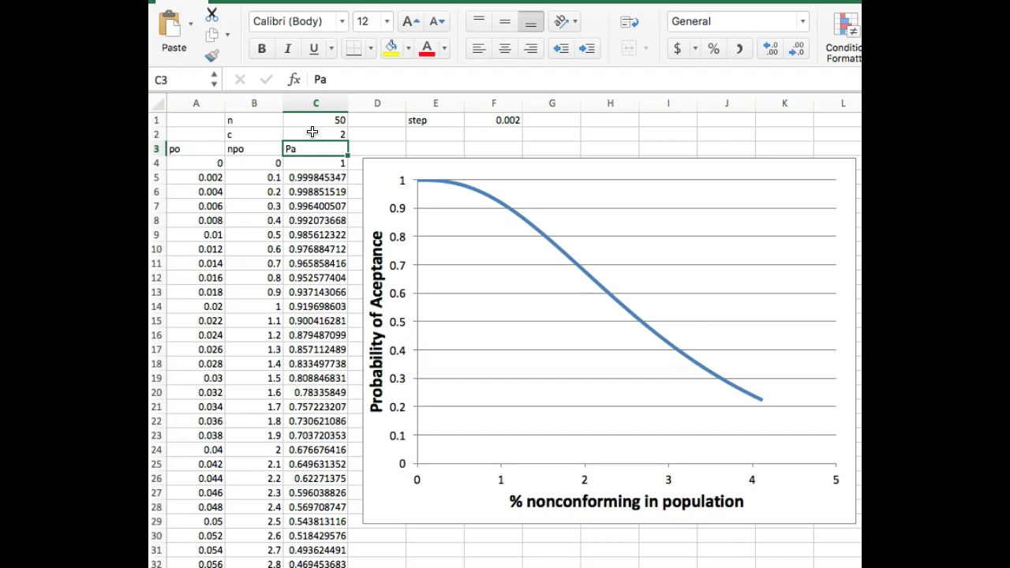
pyautogui.moveTo(748, 396)
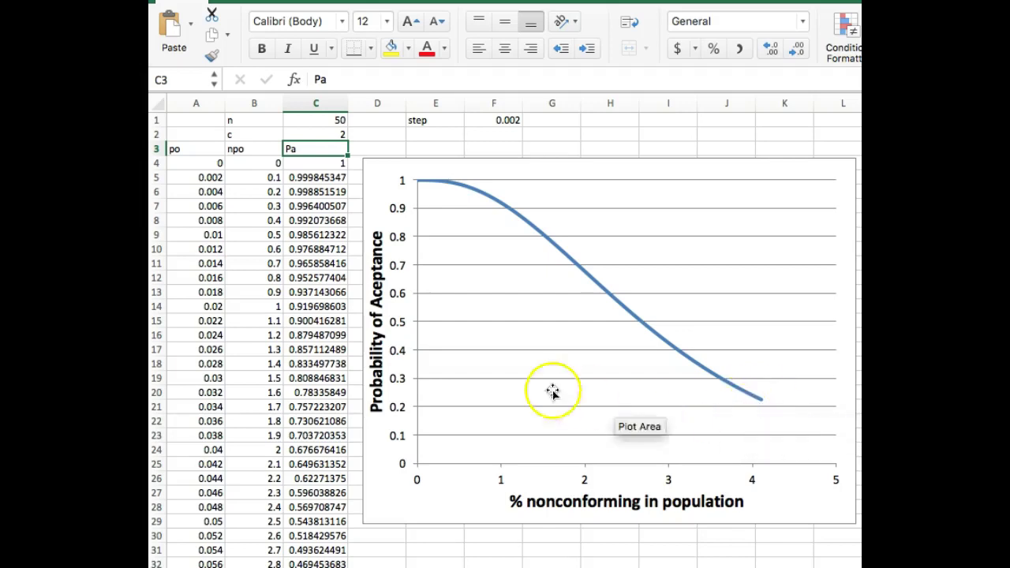
# Edit the step in F1 from 0.002 to 0.0025
pyautogui.click(504, 118)
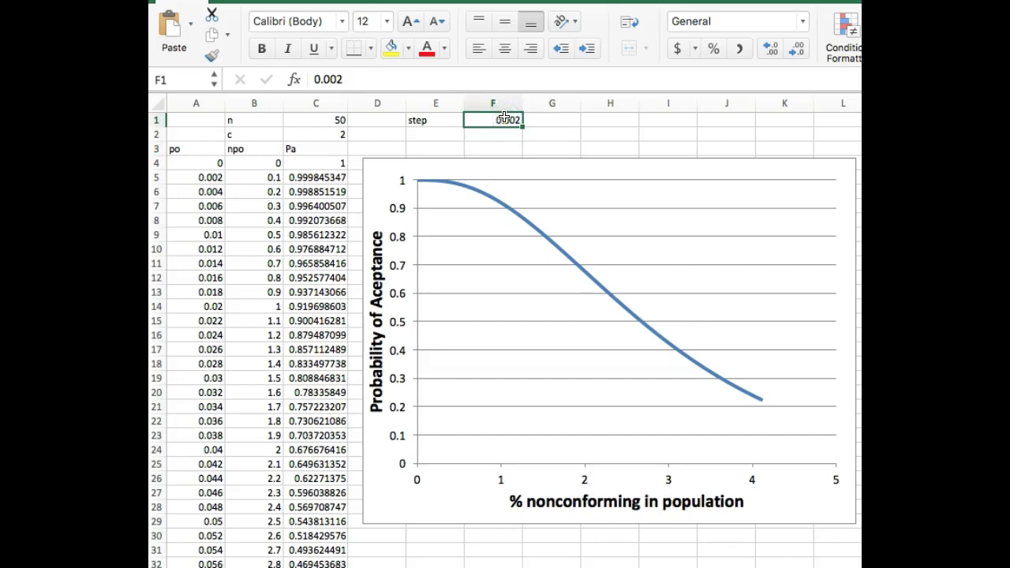
pyautogui.click(380, 83)
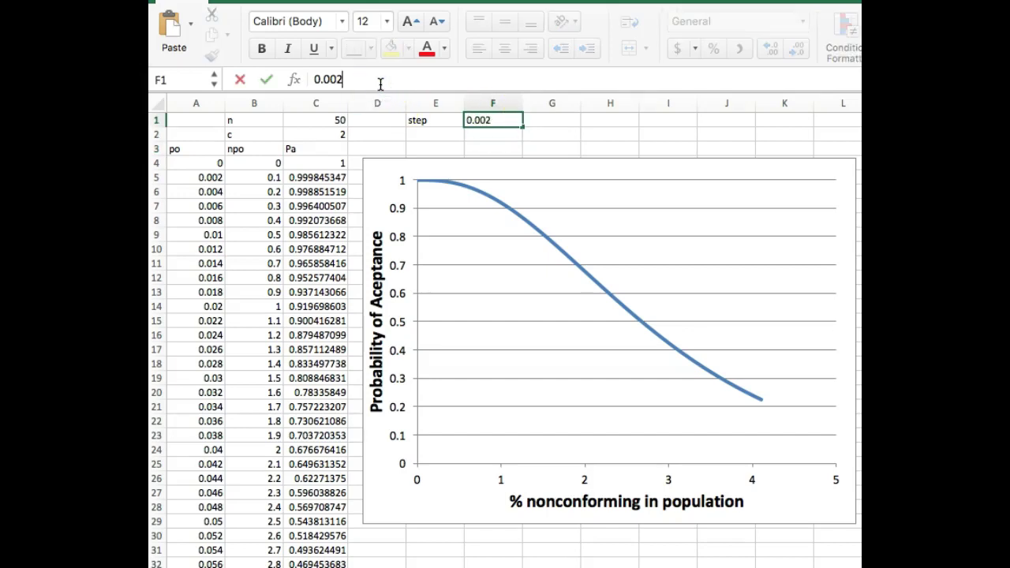
pyautogui.write('5')
pyautogui.press('Return')
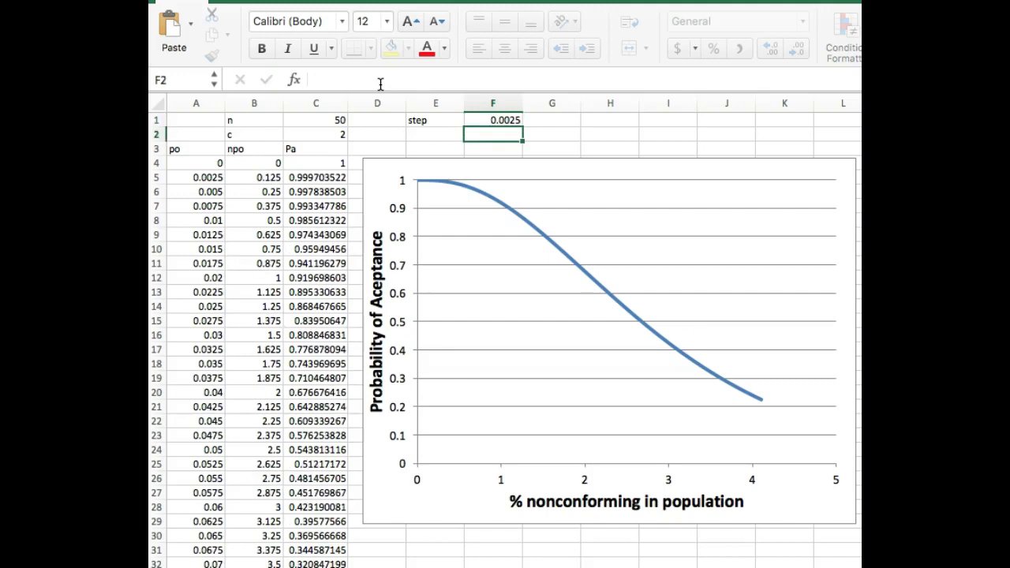